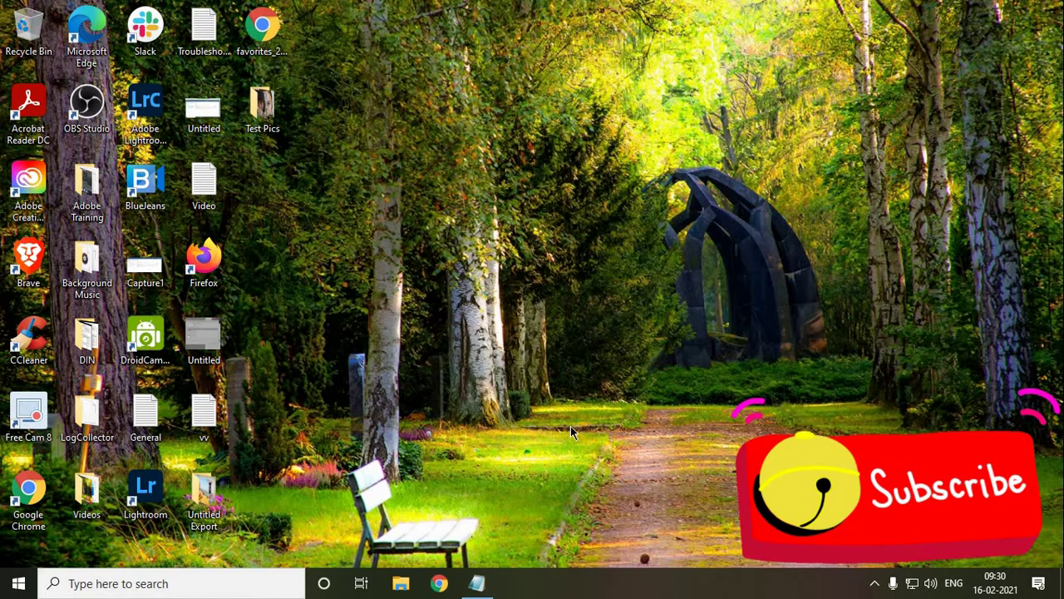
# Step: Run %temp% from the Start quick-menu Run box to open the user Temp folder (336 items)
pyautogui.rightClick(17, 586)
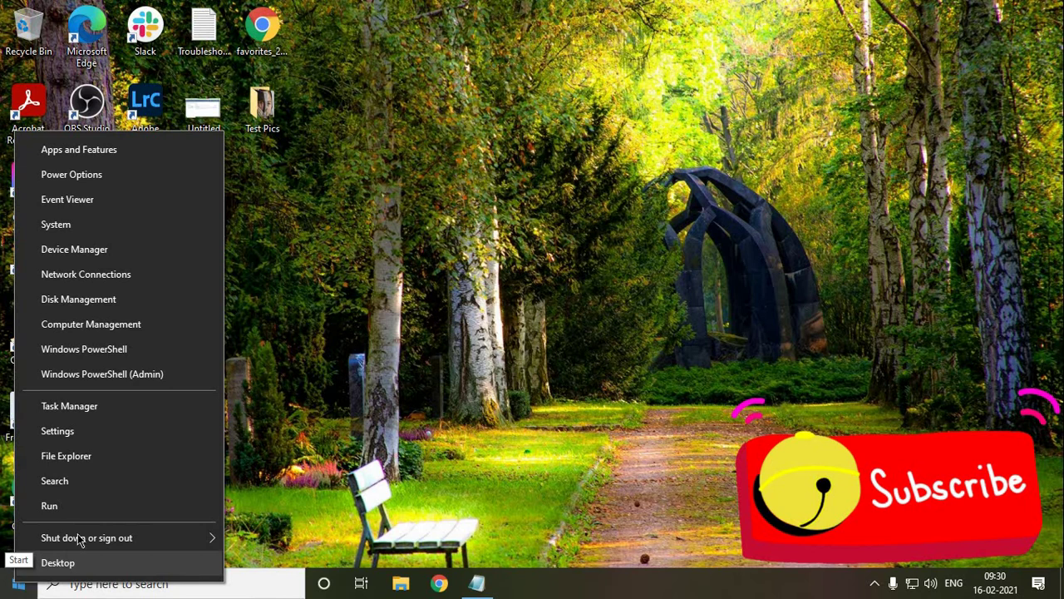
pyautogui.click(87, 506)
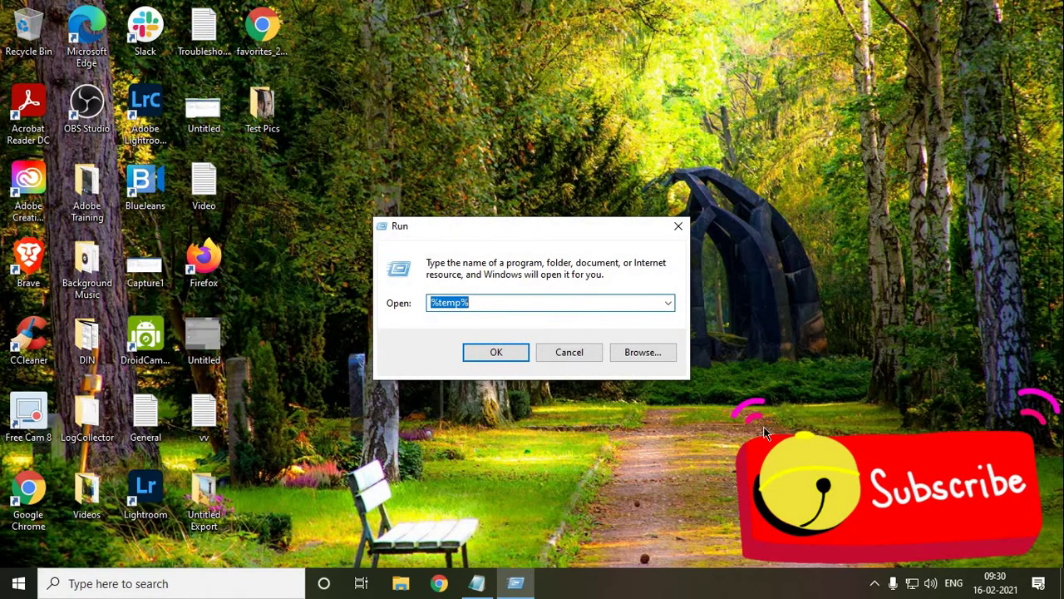
pyautogui.click(518, 305)
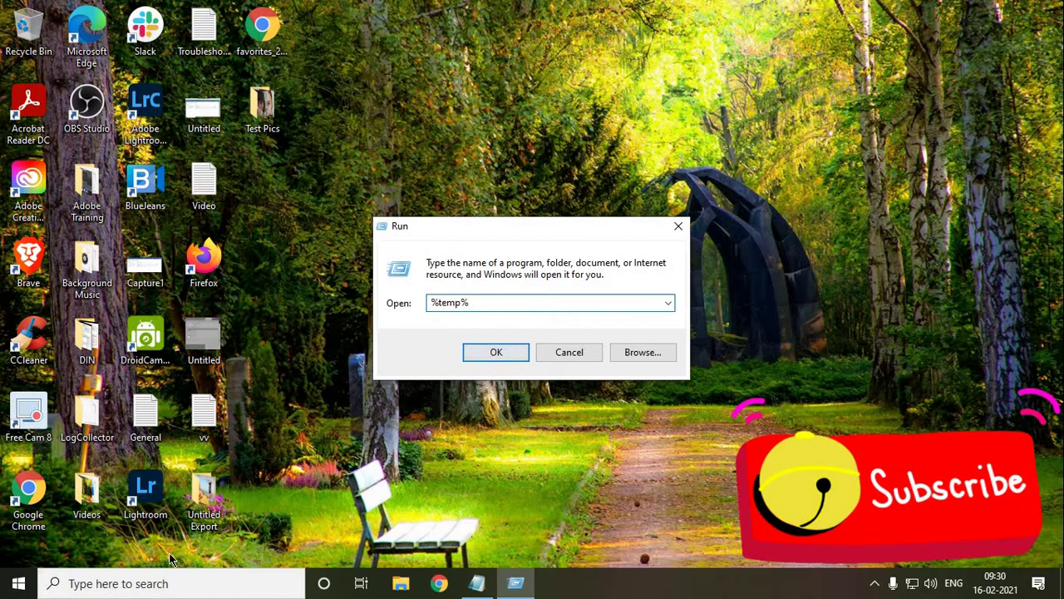
pyautogui.rightClick(20, 583)
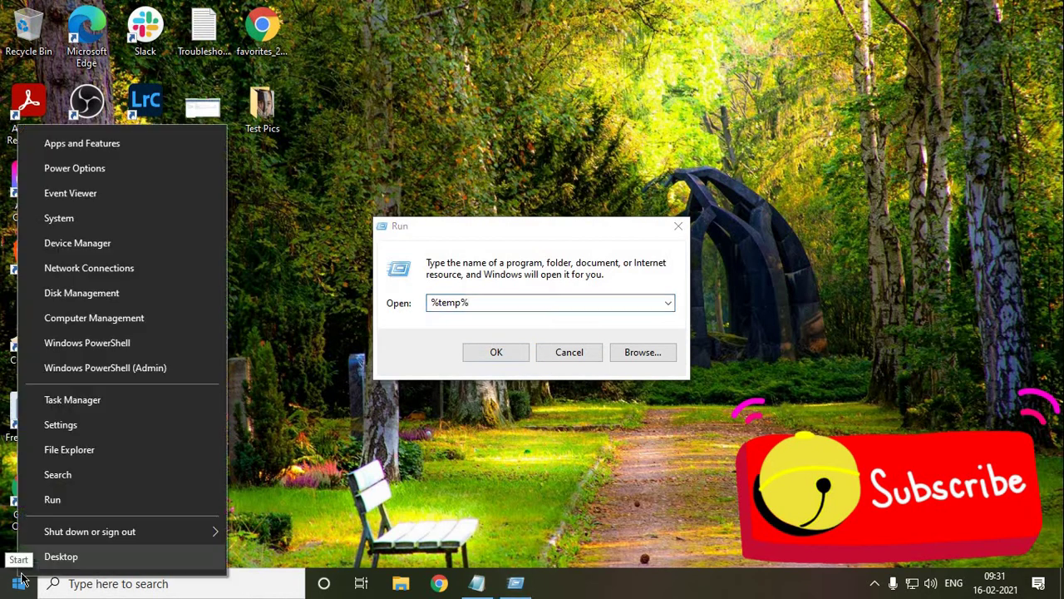
pyautogui.click(532, 298)
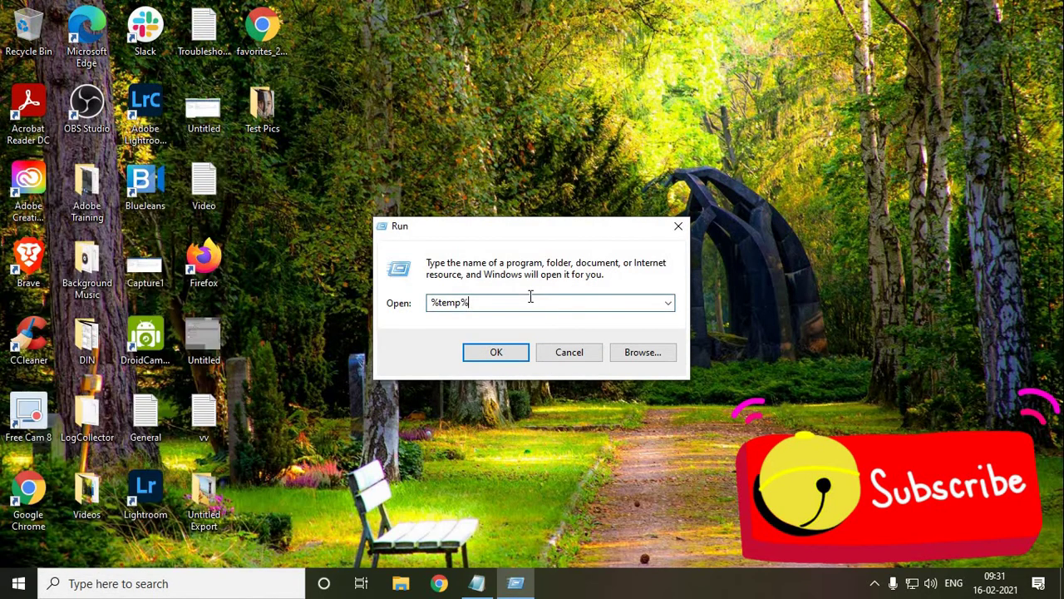
pyautogui.click(511, 351)
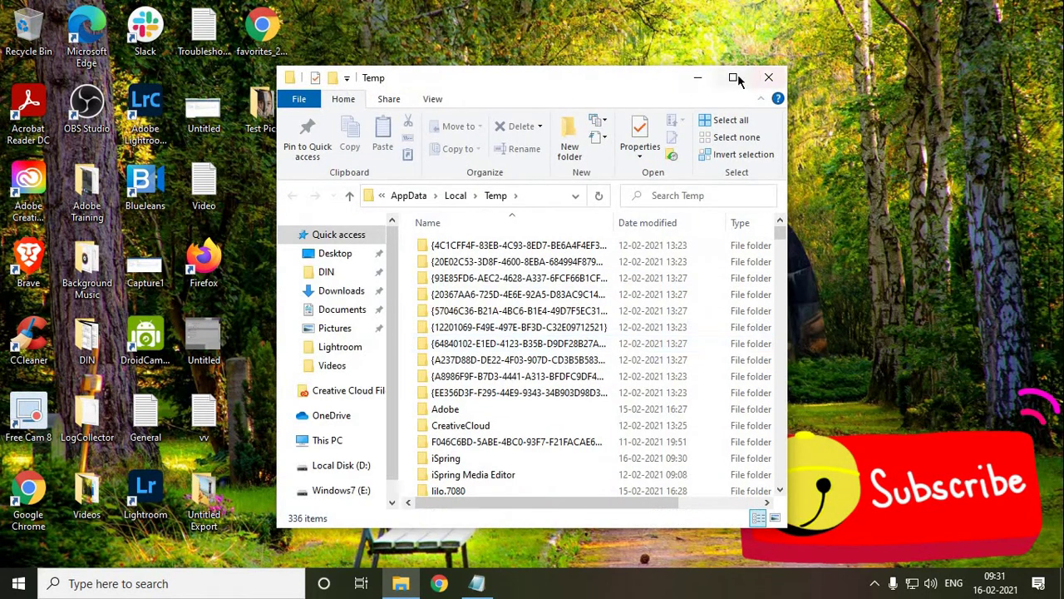
pyautogui.click(733, 77)
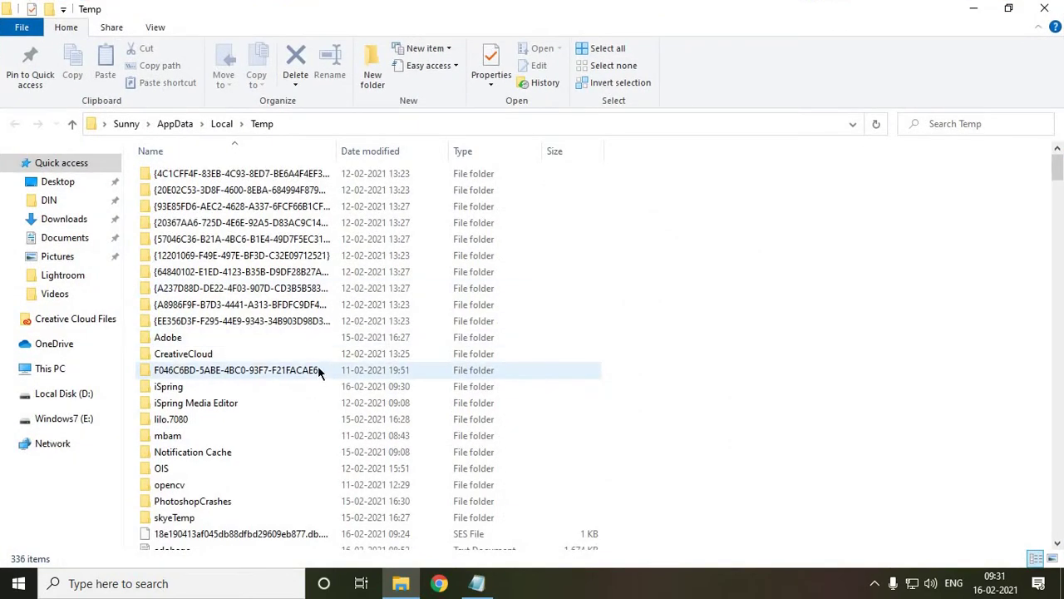
pyautogui.click(260, 308)
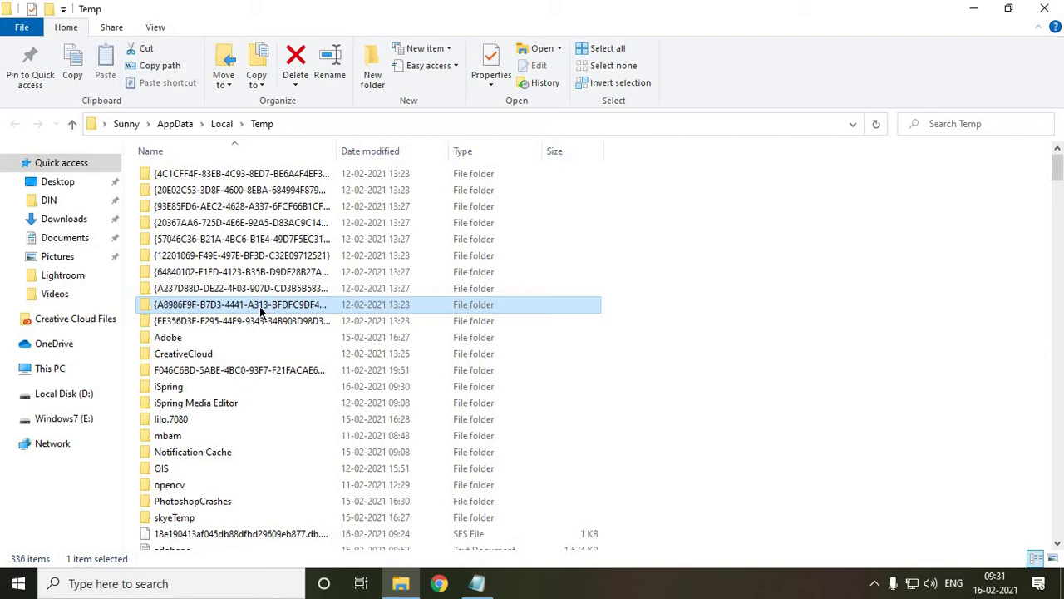
pyautogui.hotkey('ctrl', 'a')
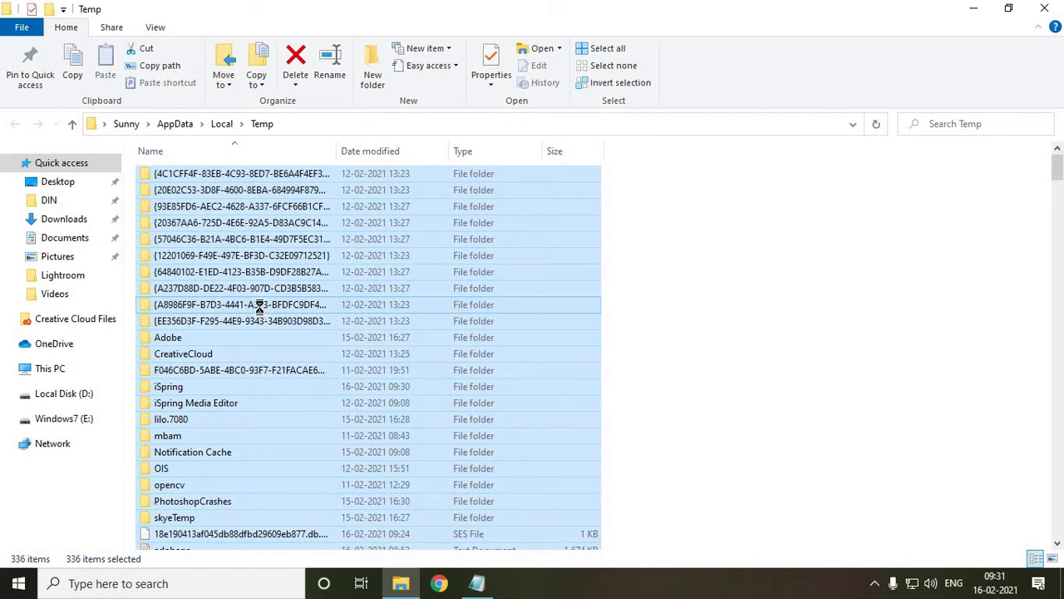
pyautogui.rightClick(260, 308)
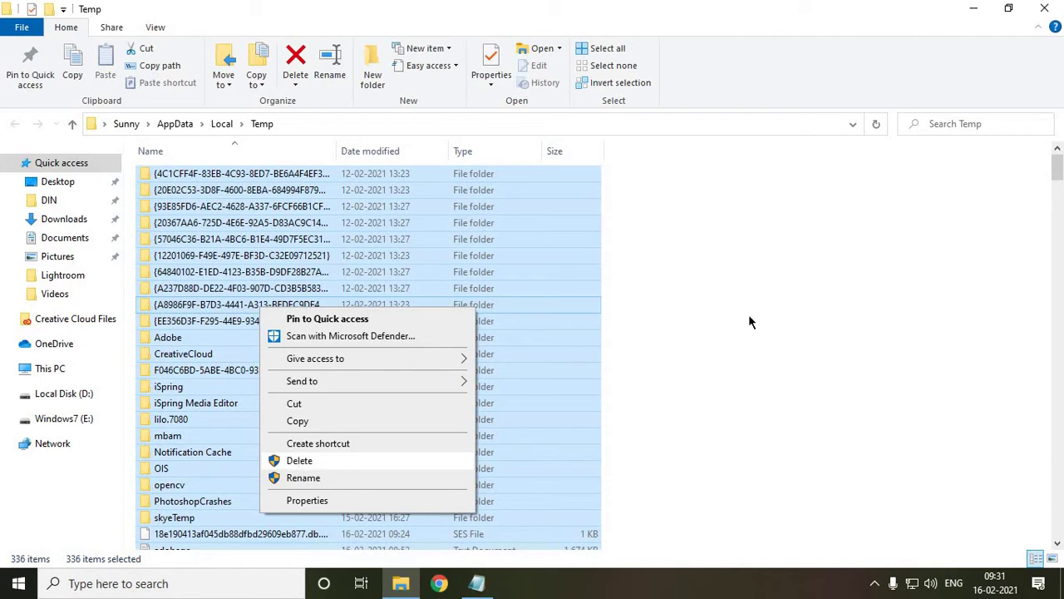
pyautogui.click(974, 268)
pyautogui.click(887, 396)
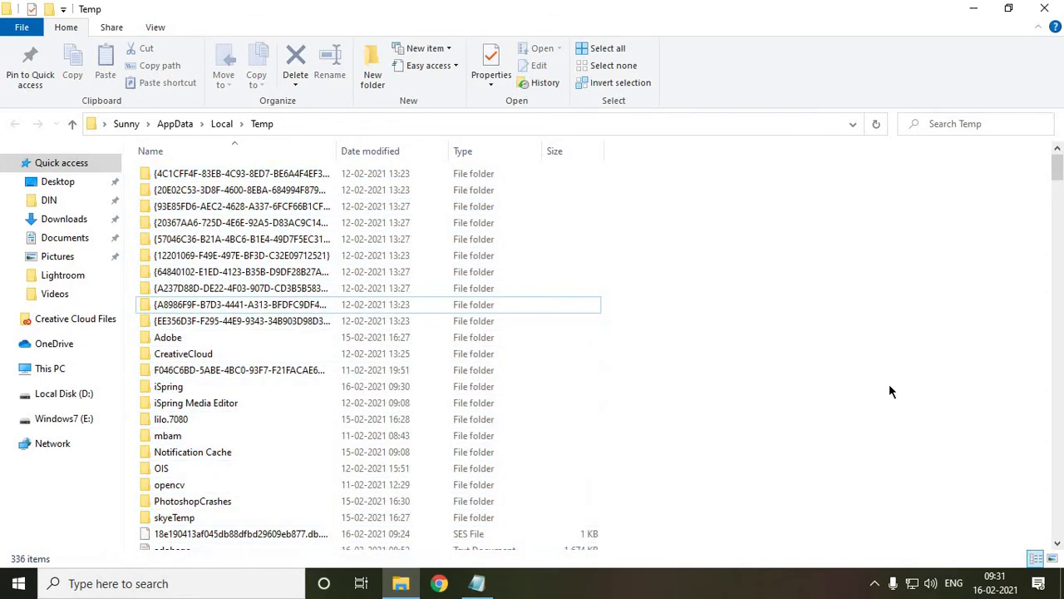
pyautogui.click(1046, 8)
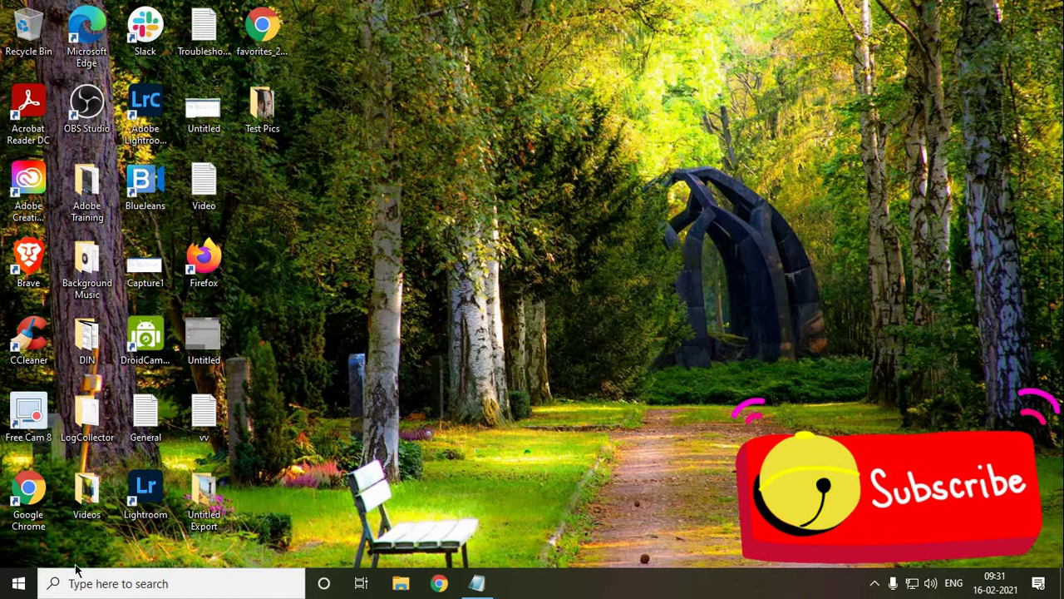
# Step: Replace %temp% with 'temp' in the Run box, close the stray Edge page, and open Windows Temp
pyautogui.click(19, 583)
pyautogui.rightClick(18, 584)
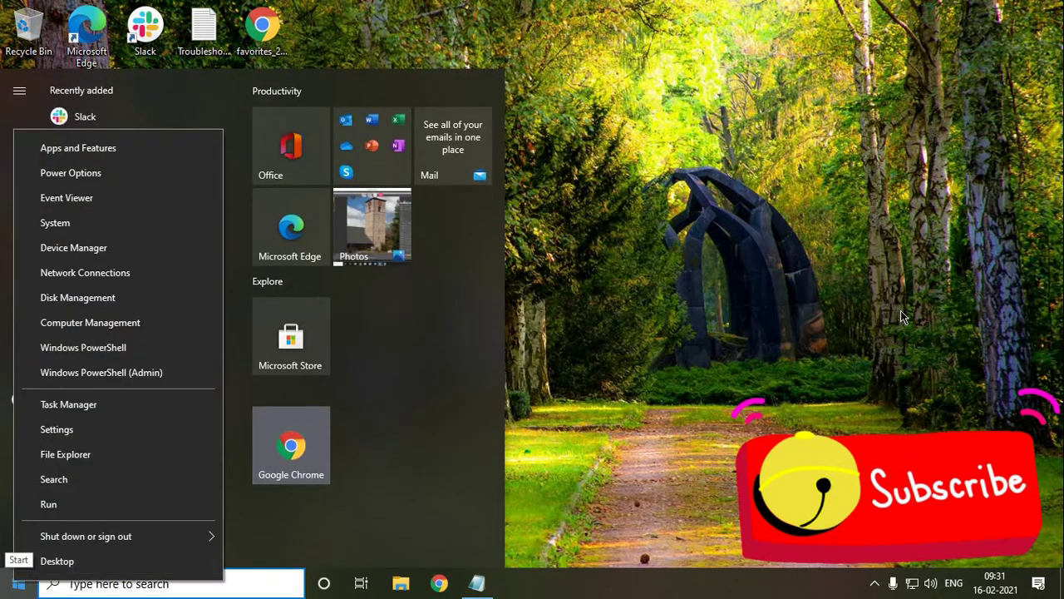
pyautogui.click(18, 584)
pyautogui.rightClick(19, 588)
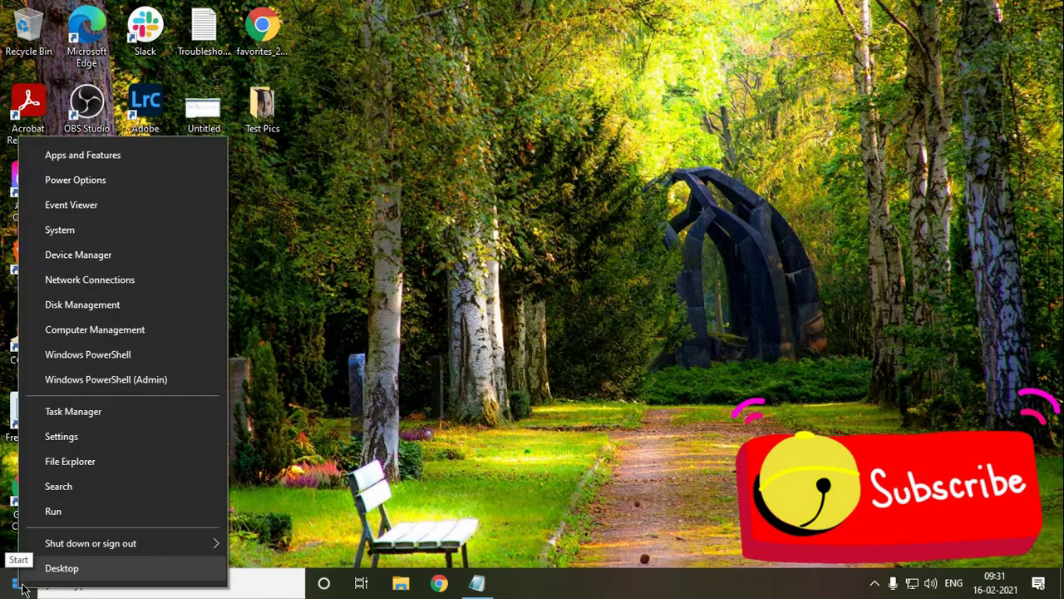
pyautogui.click(74, 513)
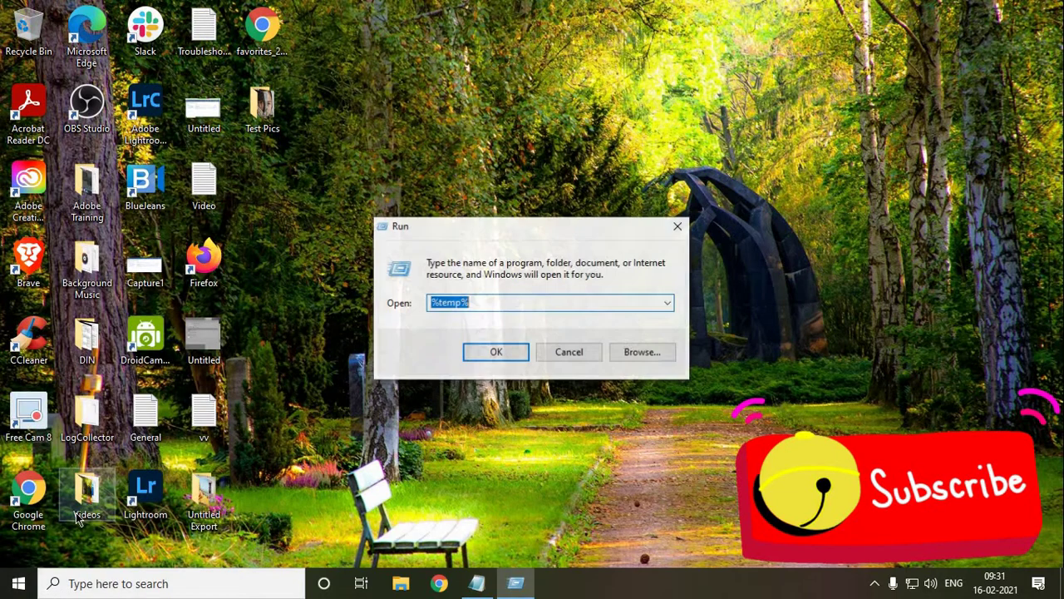
pyautogui.click(524, 306)
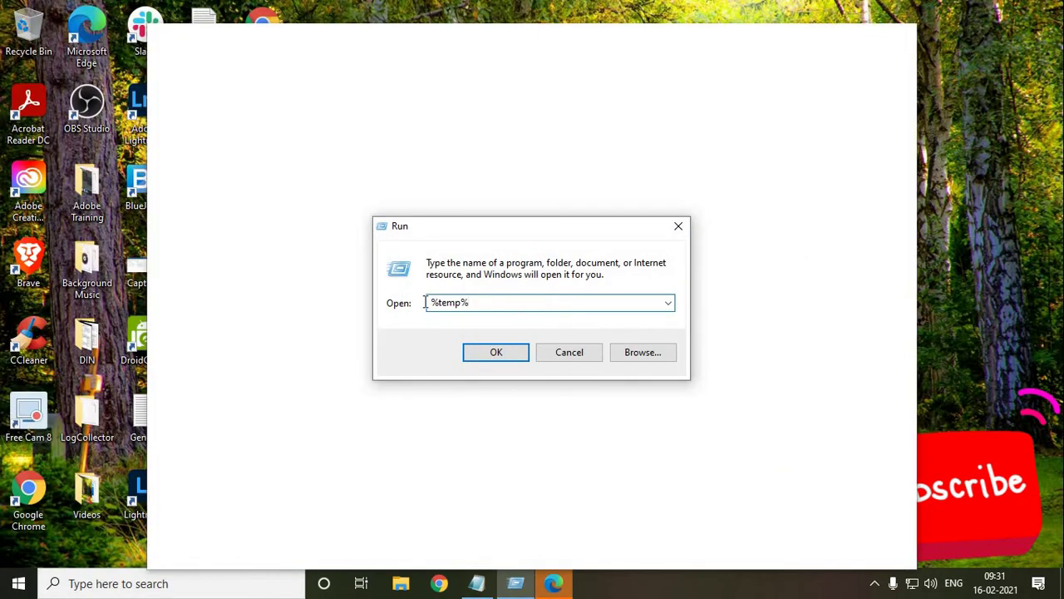
pyautogui.moveTo(523, 306); pyautogui.dragTo(395, 304)
pyautogui.write('temp')
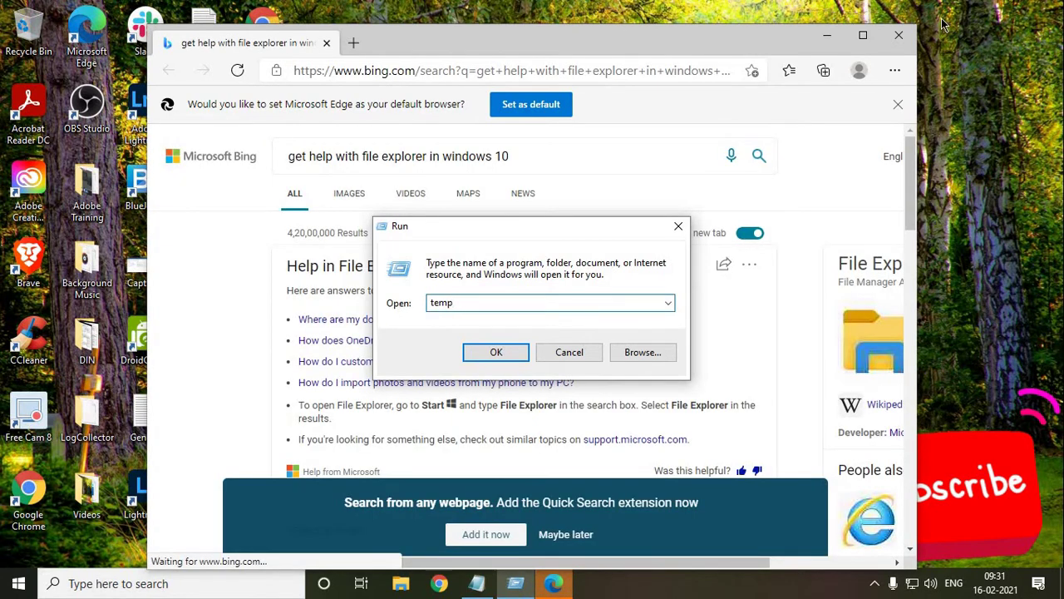
pyautogui.click(904, 38)
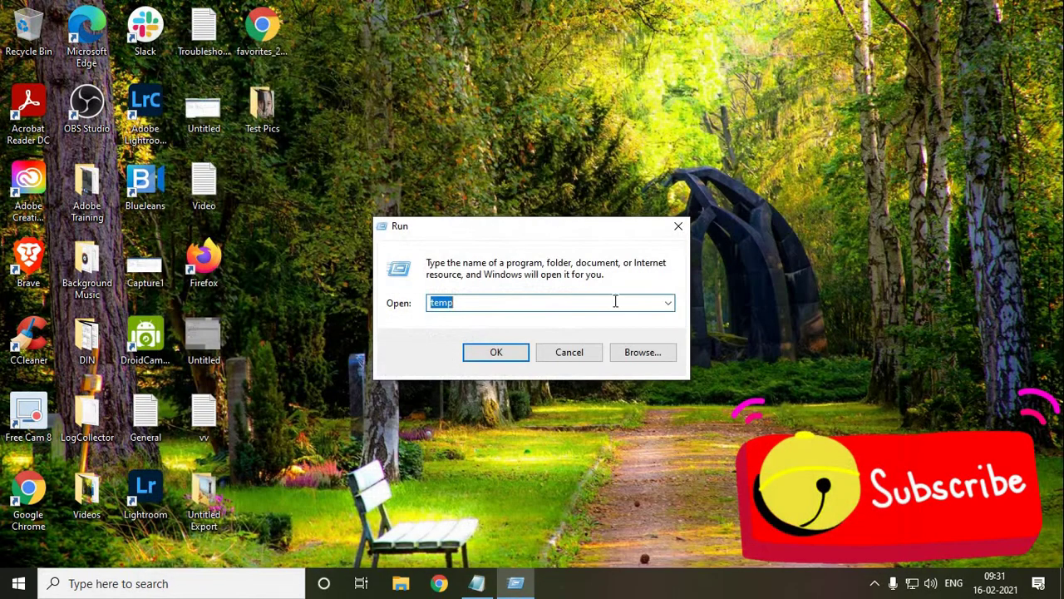
pyautogui.click(492, 353)
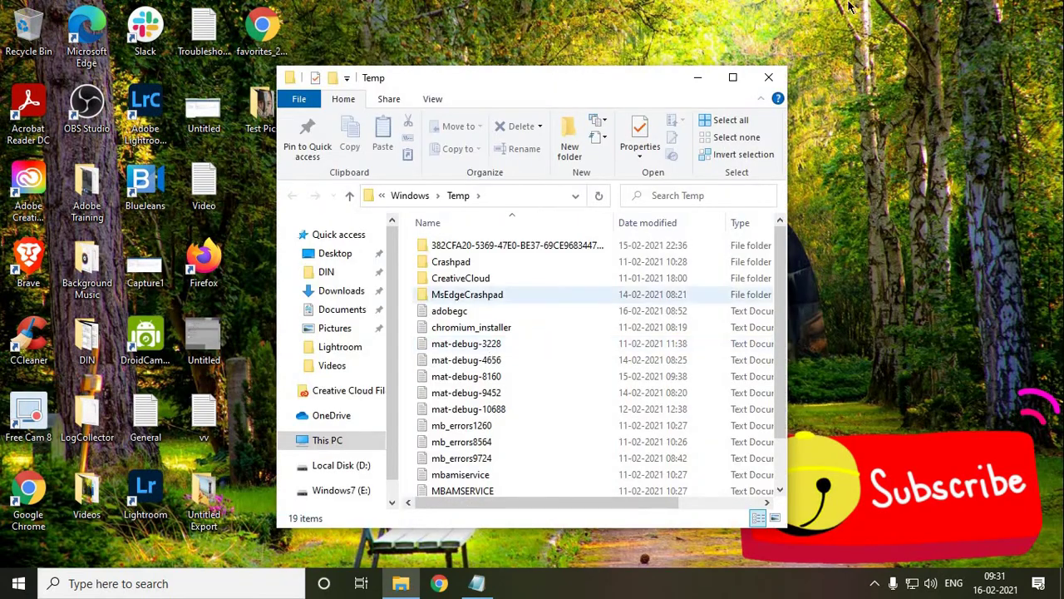
# Step: Maximize the Windows Temp window, select all 19 items and delete them
pyautogui.click(732, 78)
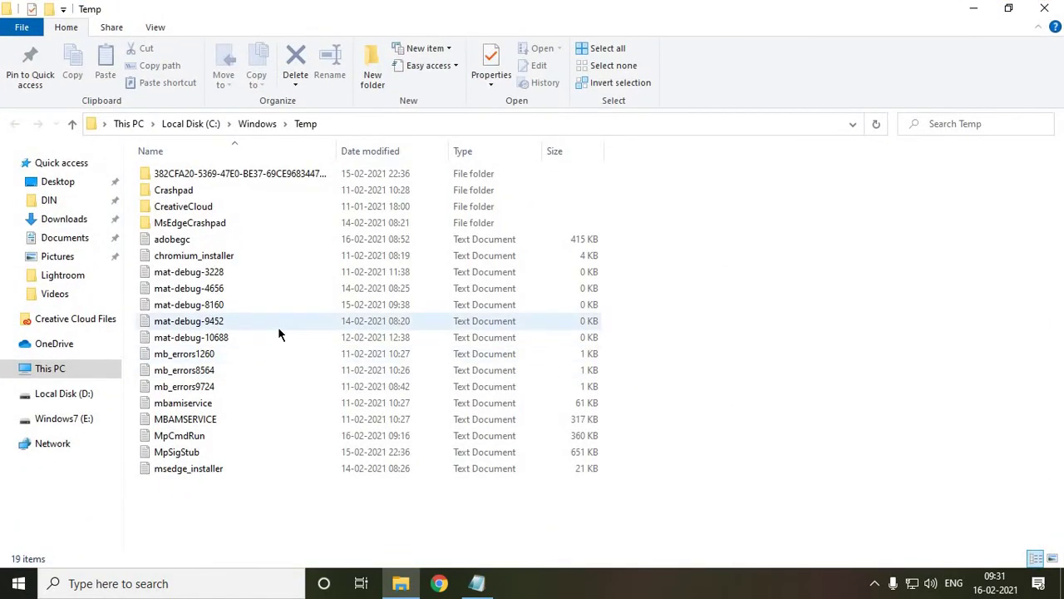
pyautogui.click(278, 325)
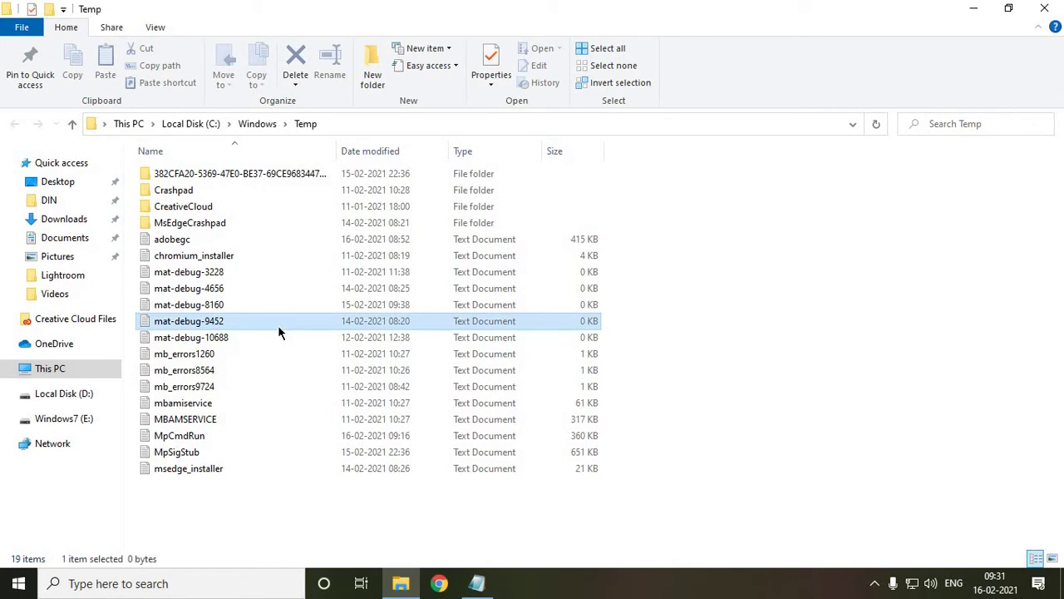
pyautogui.hotkey('ctrl', 'a')
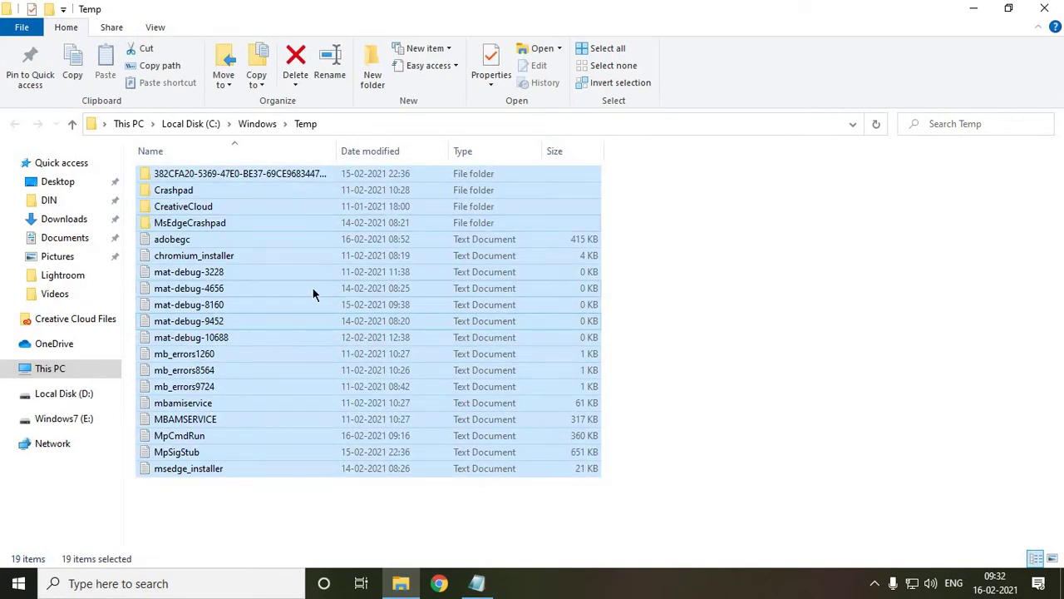
pyautogui.rightClick(224, 263)
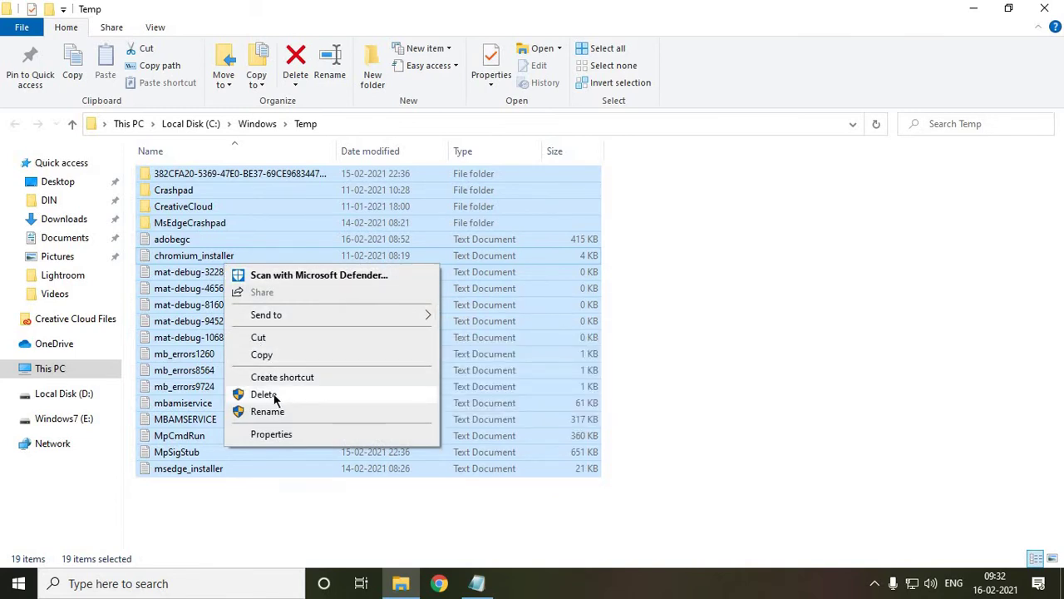
pyautogui.click(945, 235)
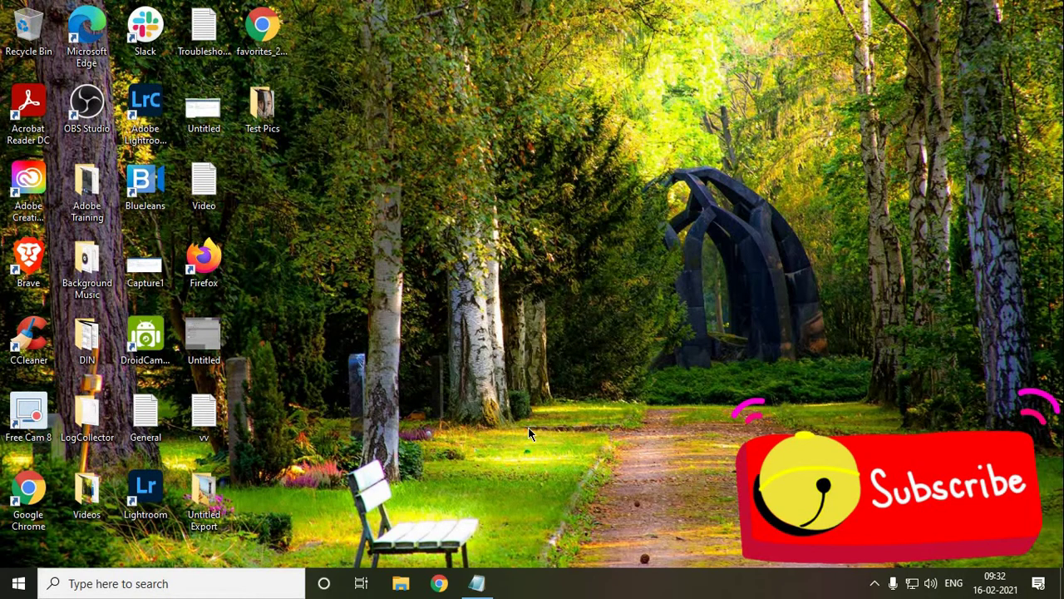
# Step: Open Run from the Start quick menu and enter the cleanmgr command
pyautogui.rightClick(22, 590)
pyautogui.moveTo(22, 548)
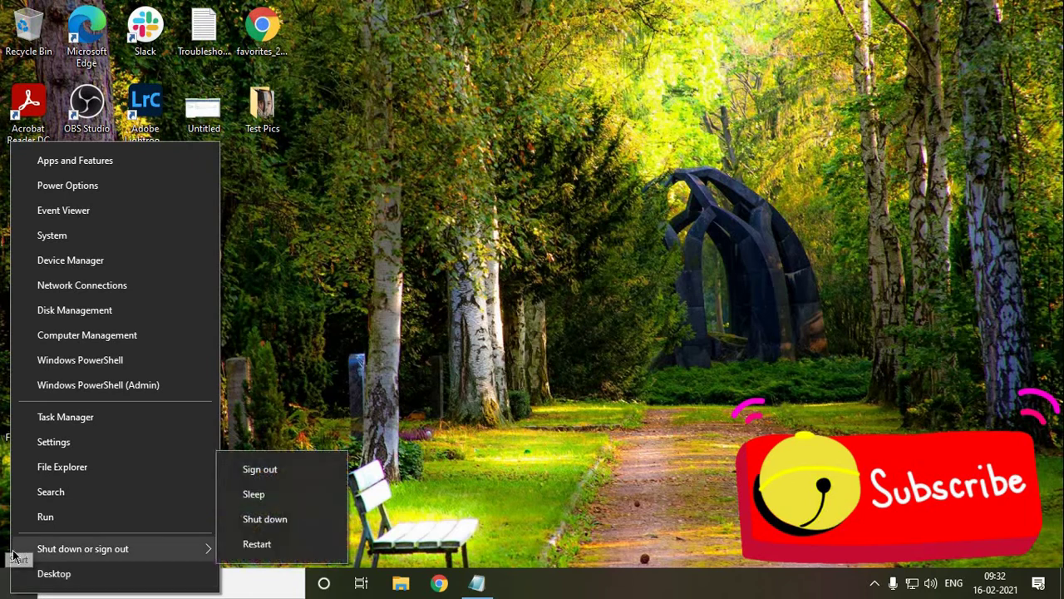
pyautogui.click(46, 517)
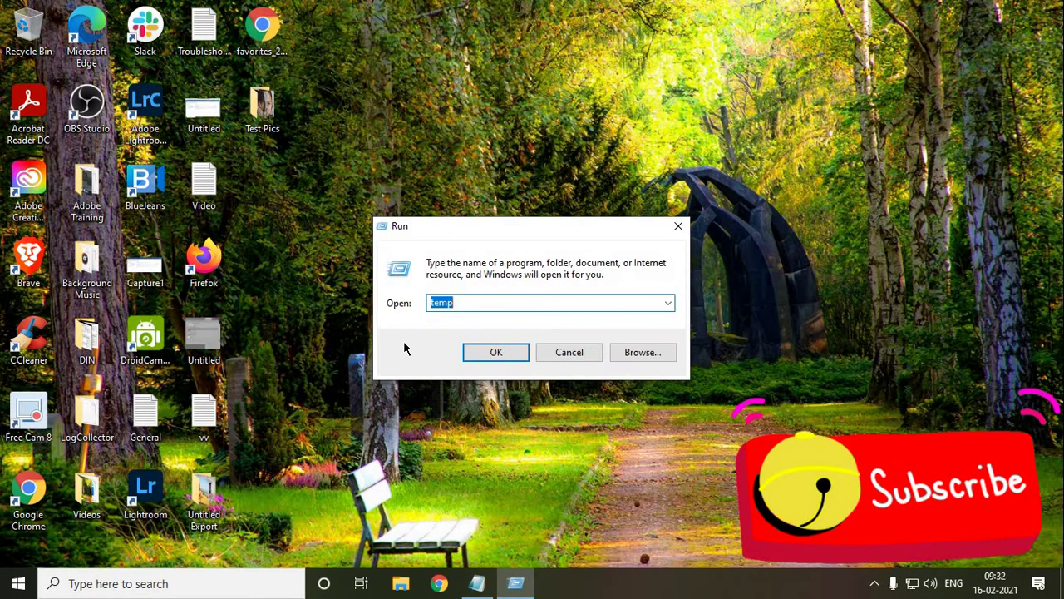
pyautogui.write('cleanmgr')
# Step: Launch cleanmgr and confirm drive (C:) in Disk Cleanup's drive selection
pyautogui.press('Return')
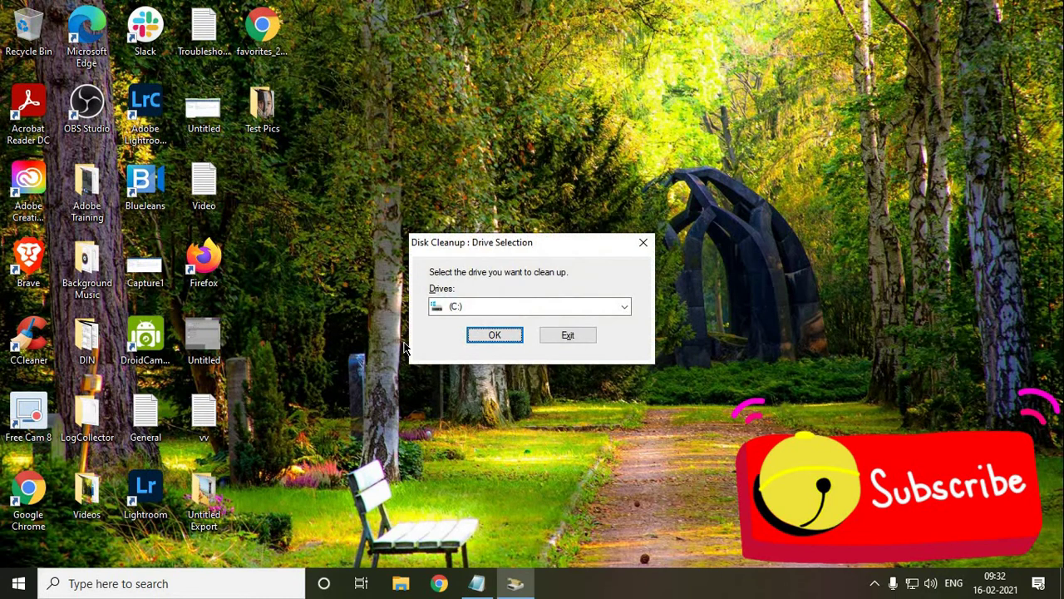
pyautogui.click(541, 307)
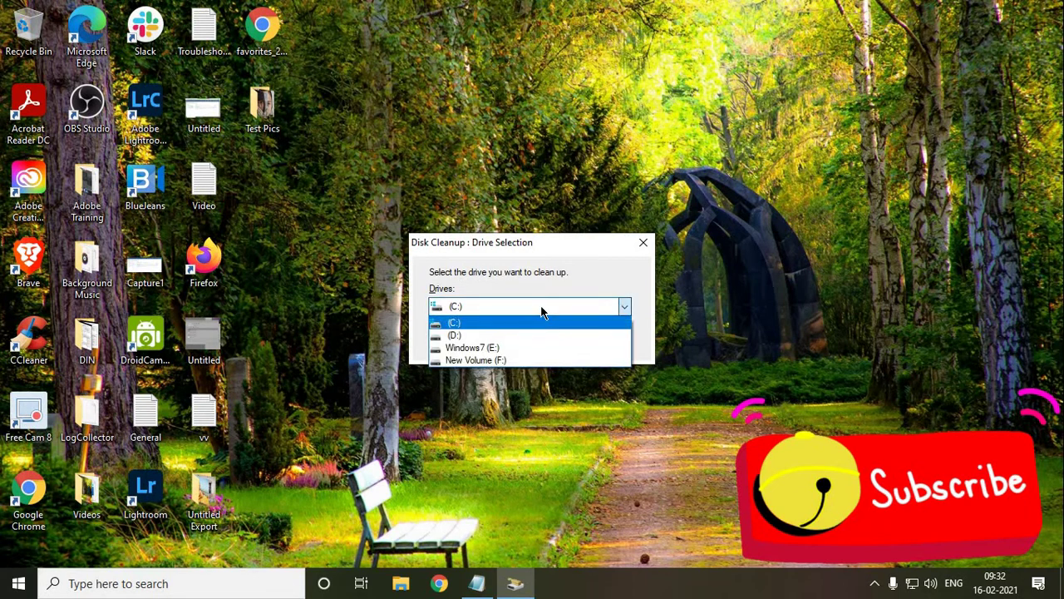
pyautogui.click(541, 311)
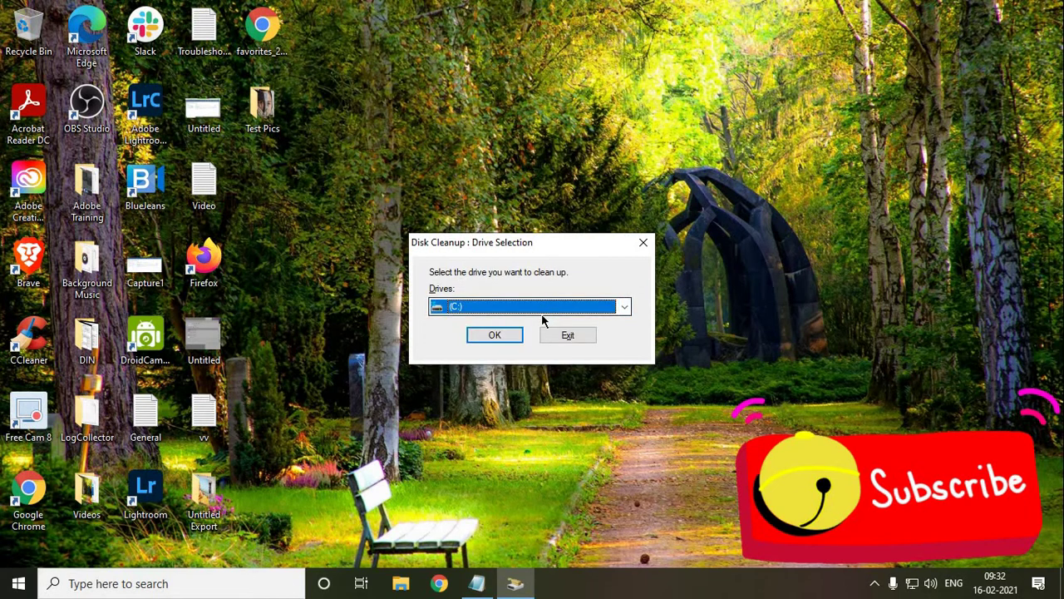
pyautogui.click(497, 337)
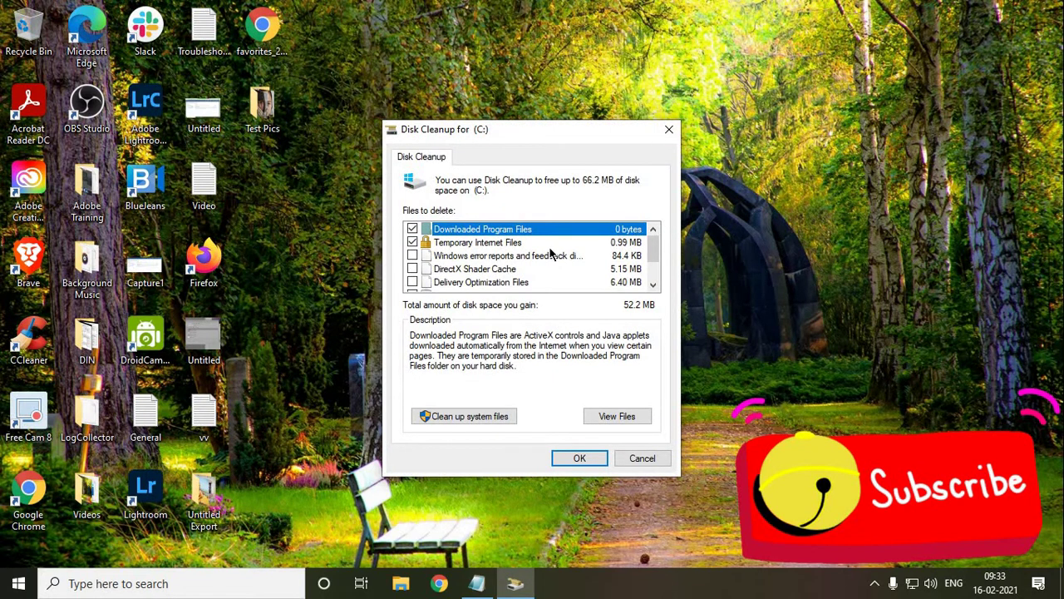
# Step: Tick Windows error reports, DirectX Shader Cache, Delivery Optimization Files, Recycle Bin and Temporary files
pyautogui.scroll(-2, 549, 258)
pyautogui.scroll(2, 499, 274)
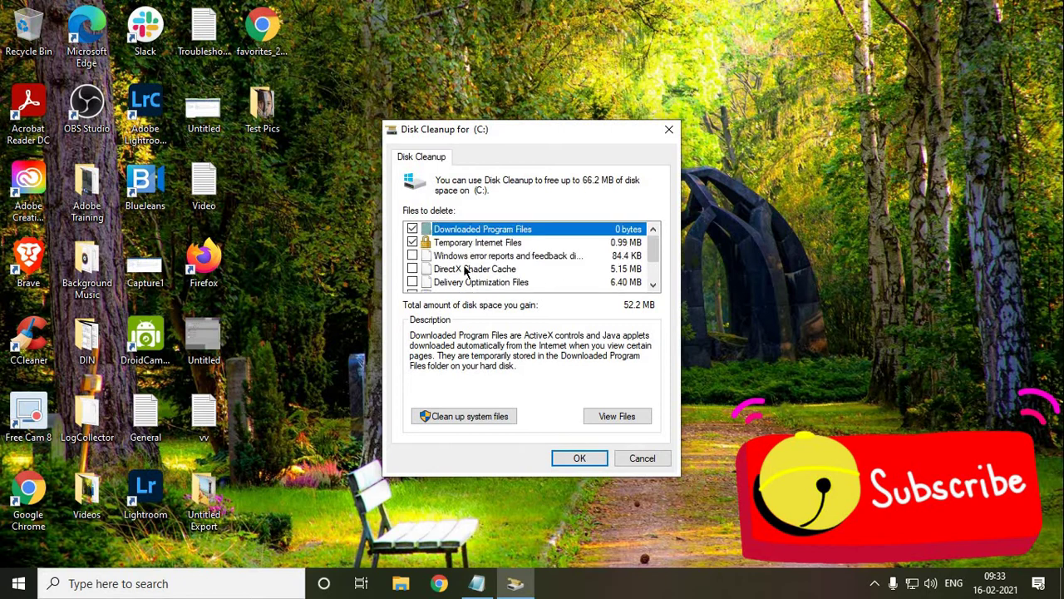
pyautogui.click(413, 255)
pyautogui.click(413, 268)
pyautogui.scroll(-1, 415, 276)
pyautogui.click(412, 255)
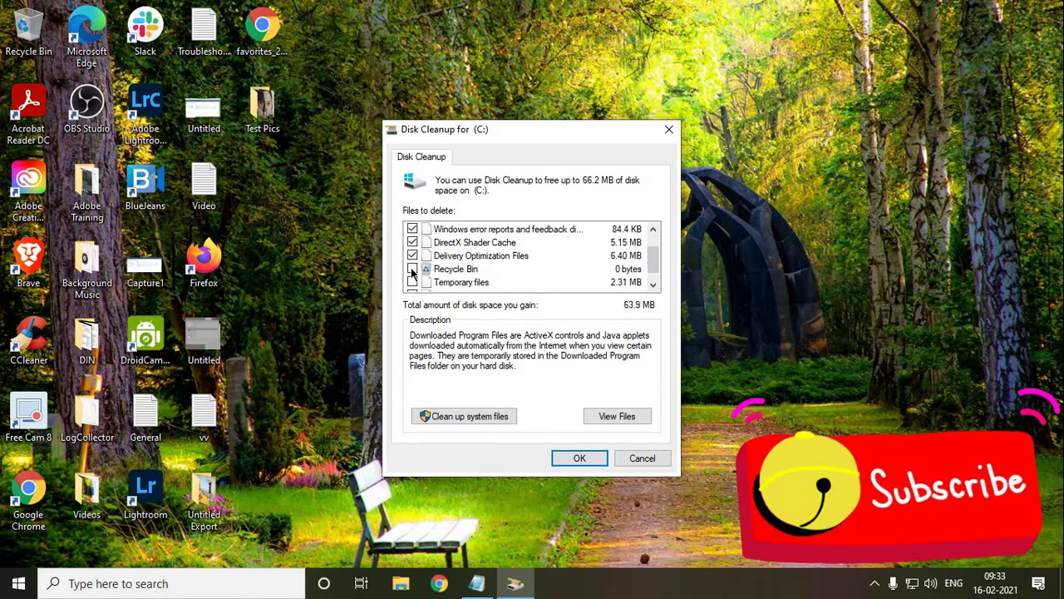
pyautogui.click(412, 269)
pyautogui.click(412, 282)
# Step: Permanently delete the 66.2 MB of checked files on drive C:
pyautogui.scroll(-1, 438, 282)
pyautogui.scroll(3, 511, 279)
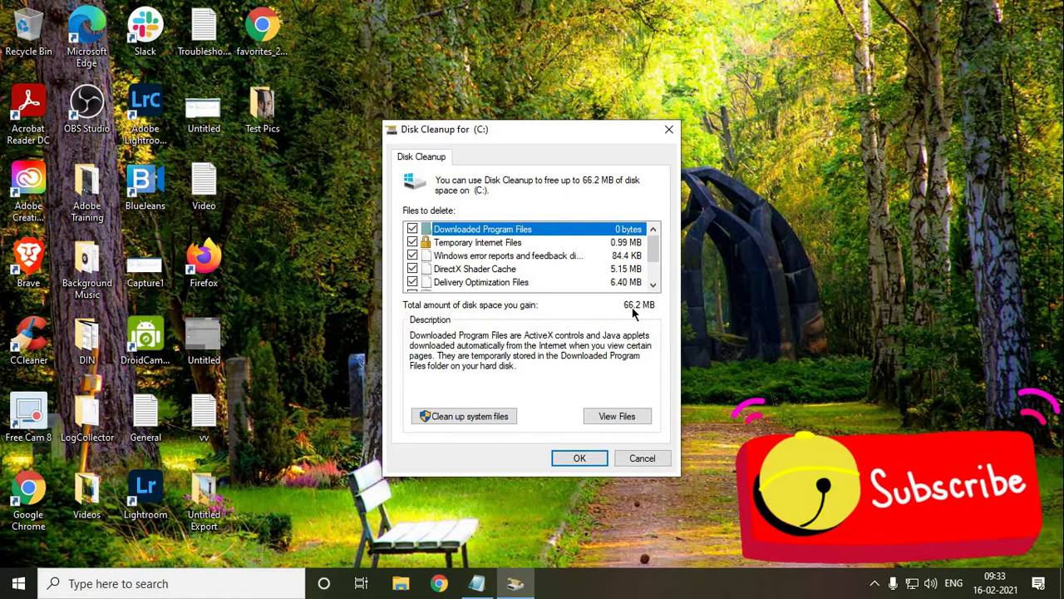
pyautogui.click(574, 461)
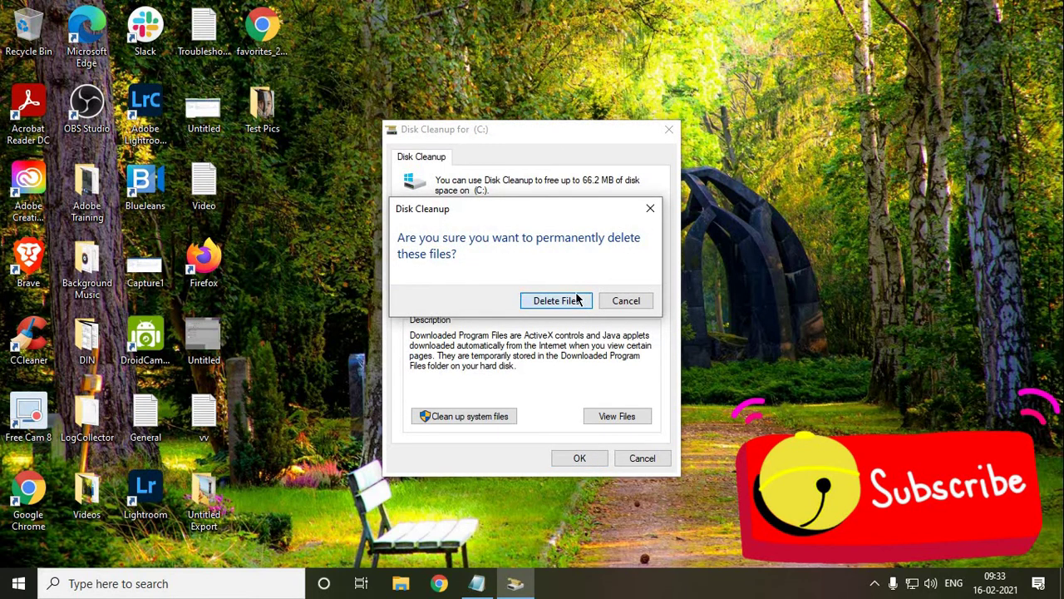
pyautogui.click(580, 301)
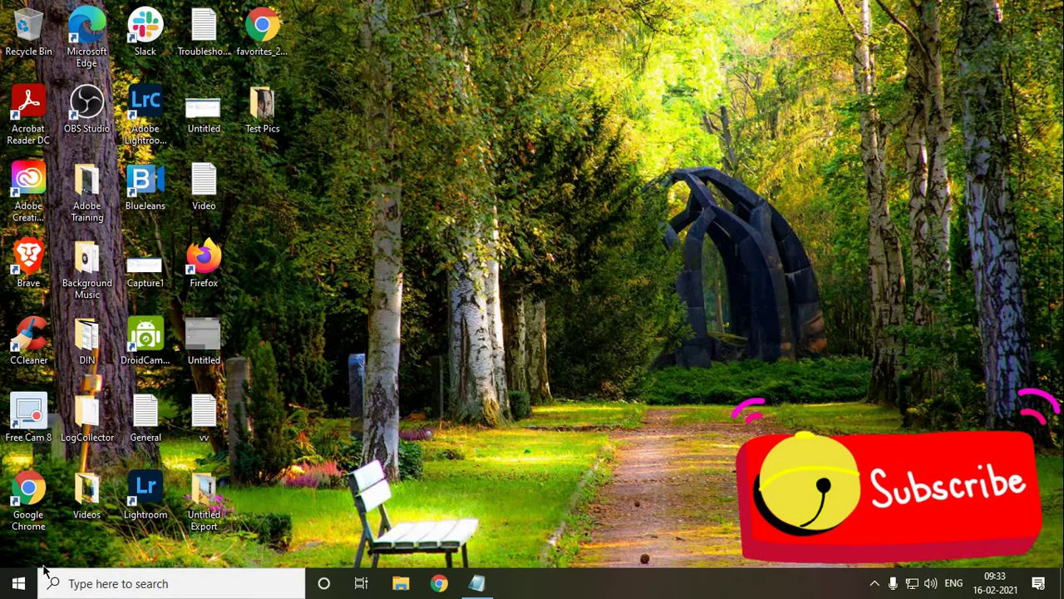
pyautogui.rightClick(25, 584)
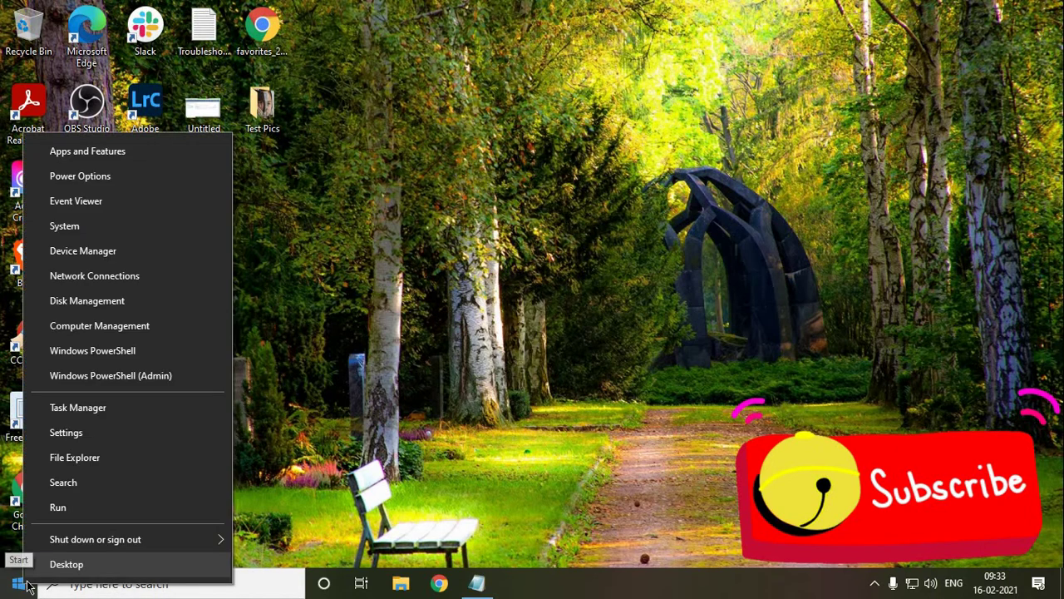
pyautogui.click(109, 410)
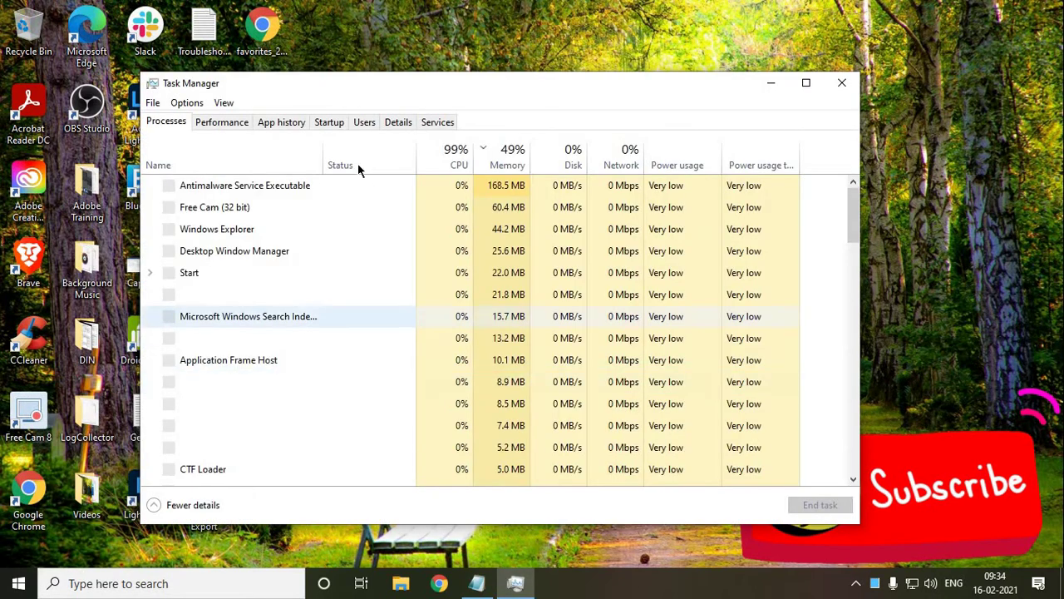
pyautogui.click(329, 122)
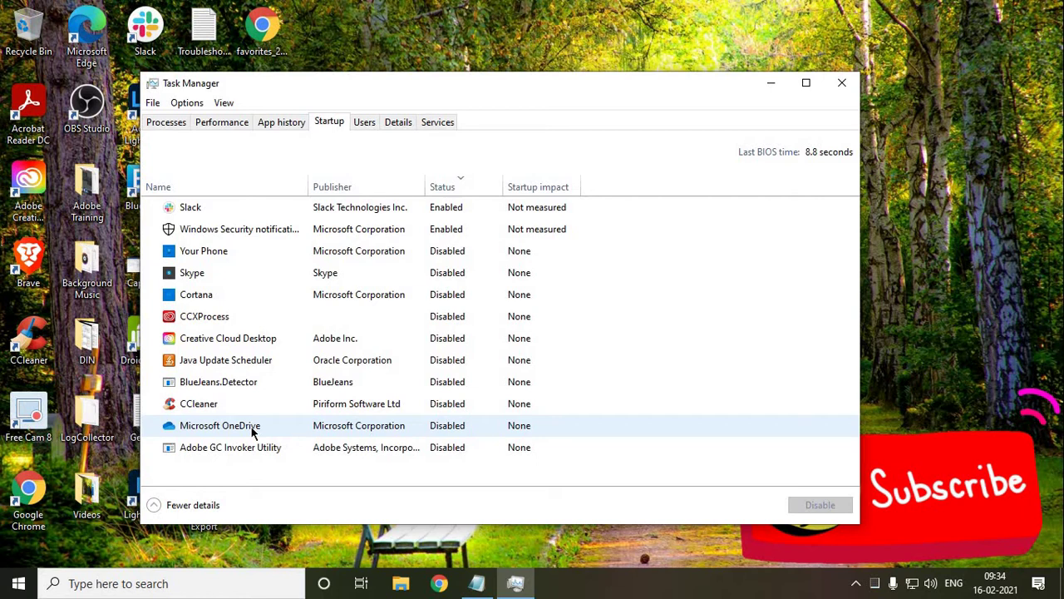
pyautogui.click(432, 255)
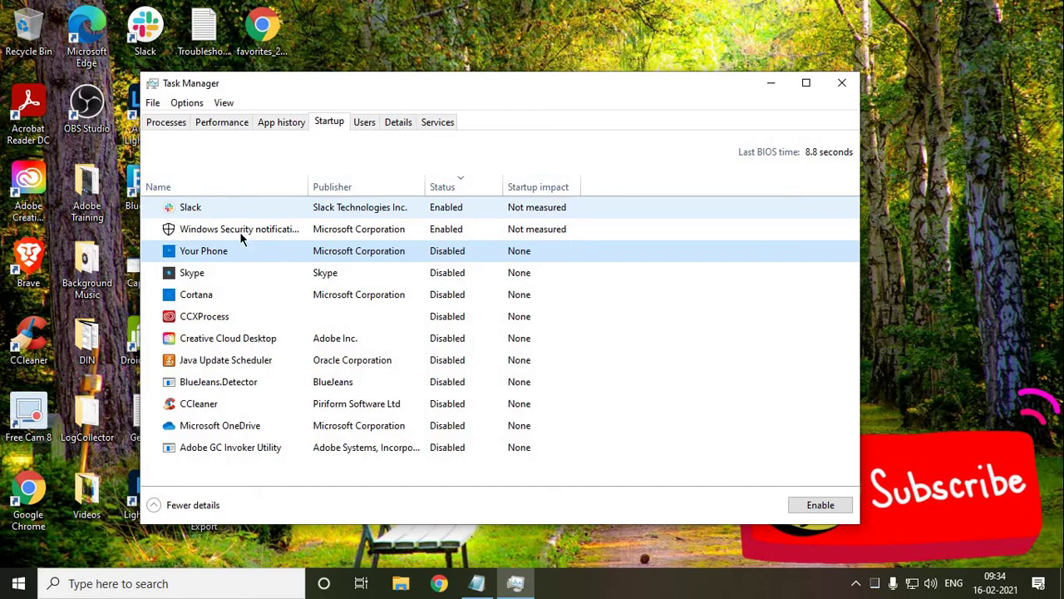
pyautogui.click(842, 83)
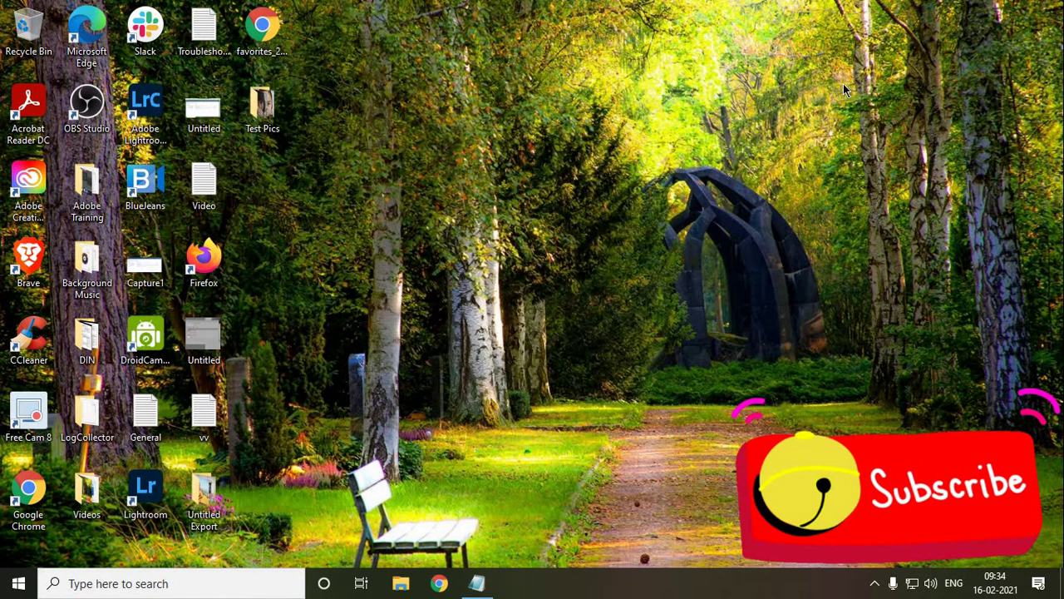